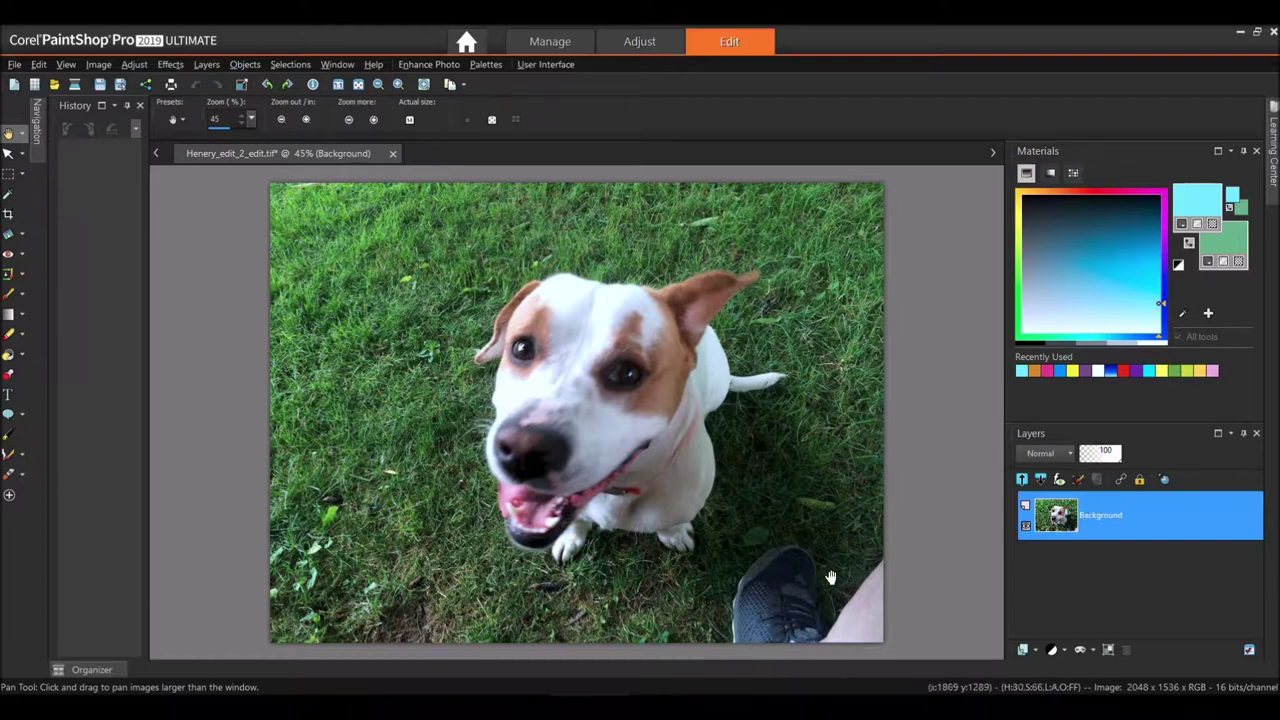
- Show the Learning Center palette from the Palettes menu and return it to its Home page
click(826, 547)
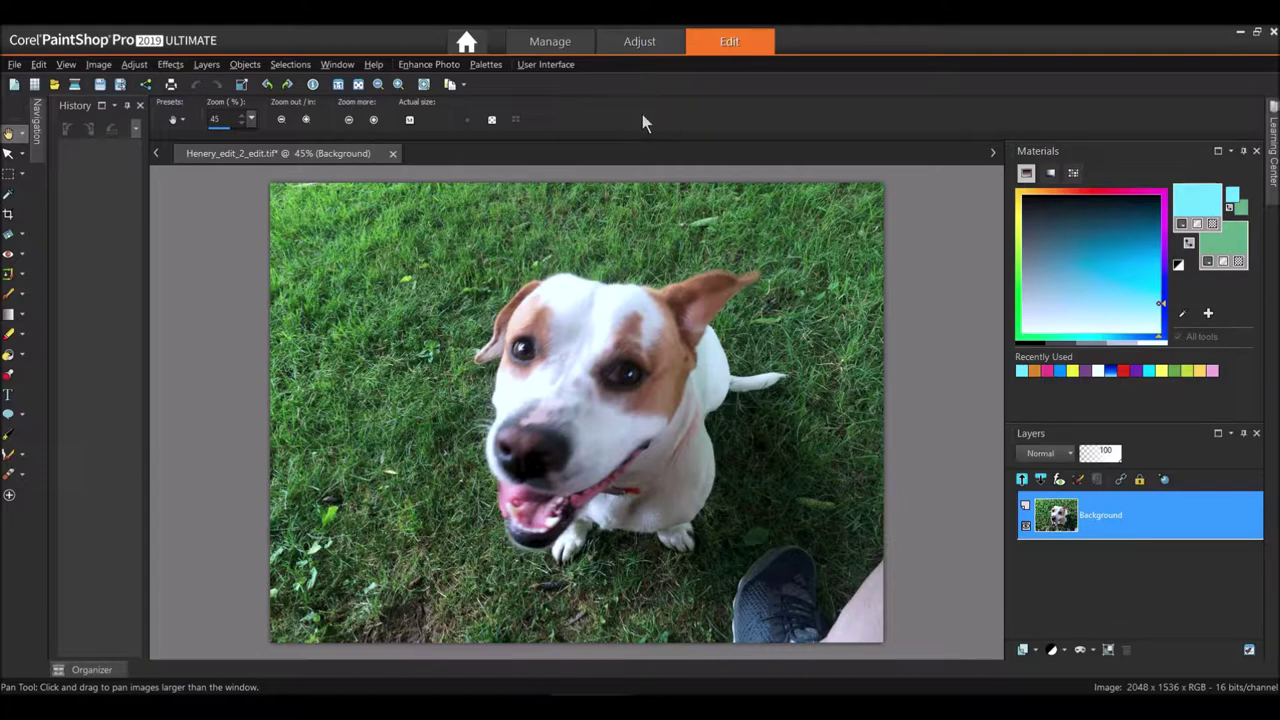
right_click(650, 113)
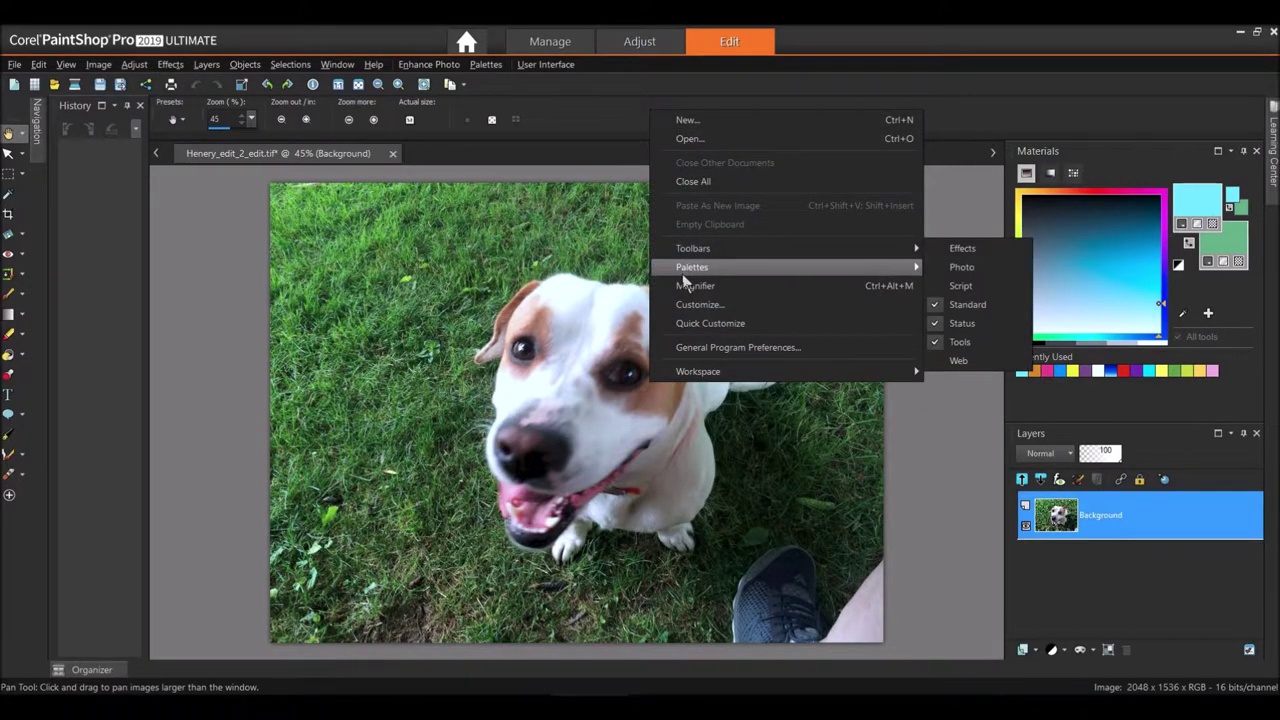
mouse_move(910, 275)
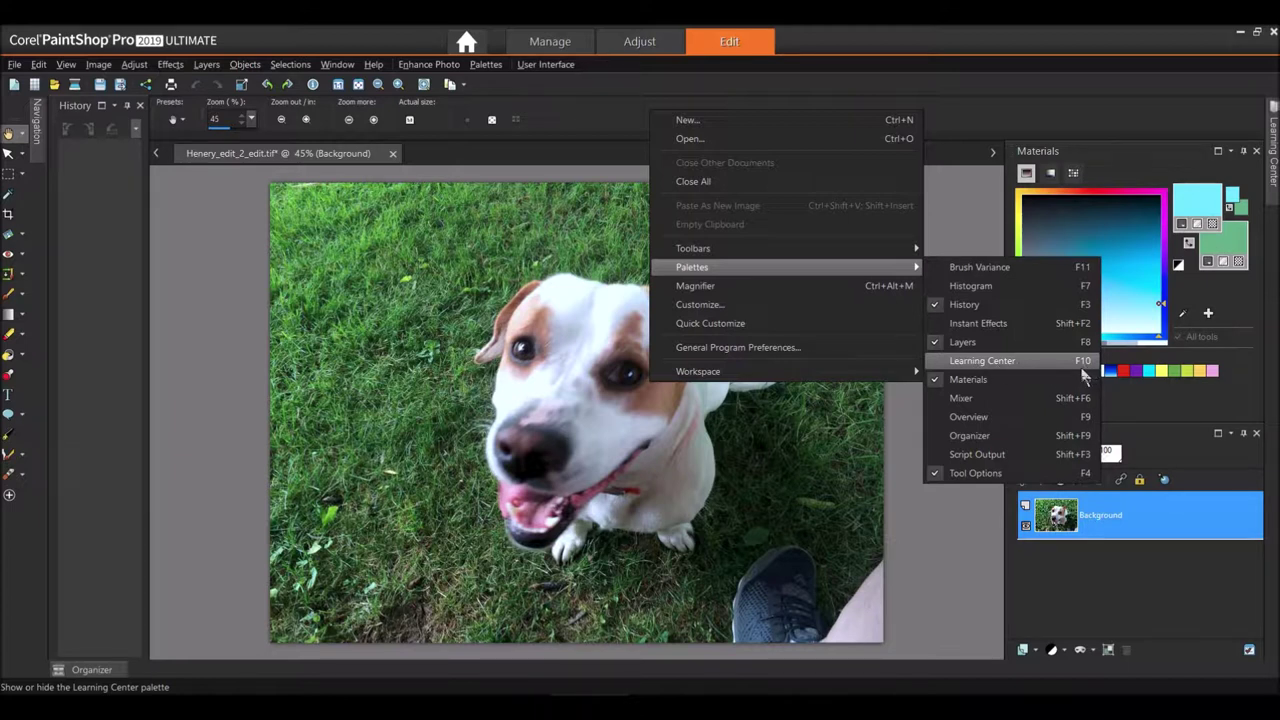
click(994, 361)
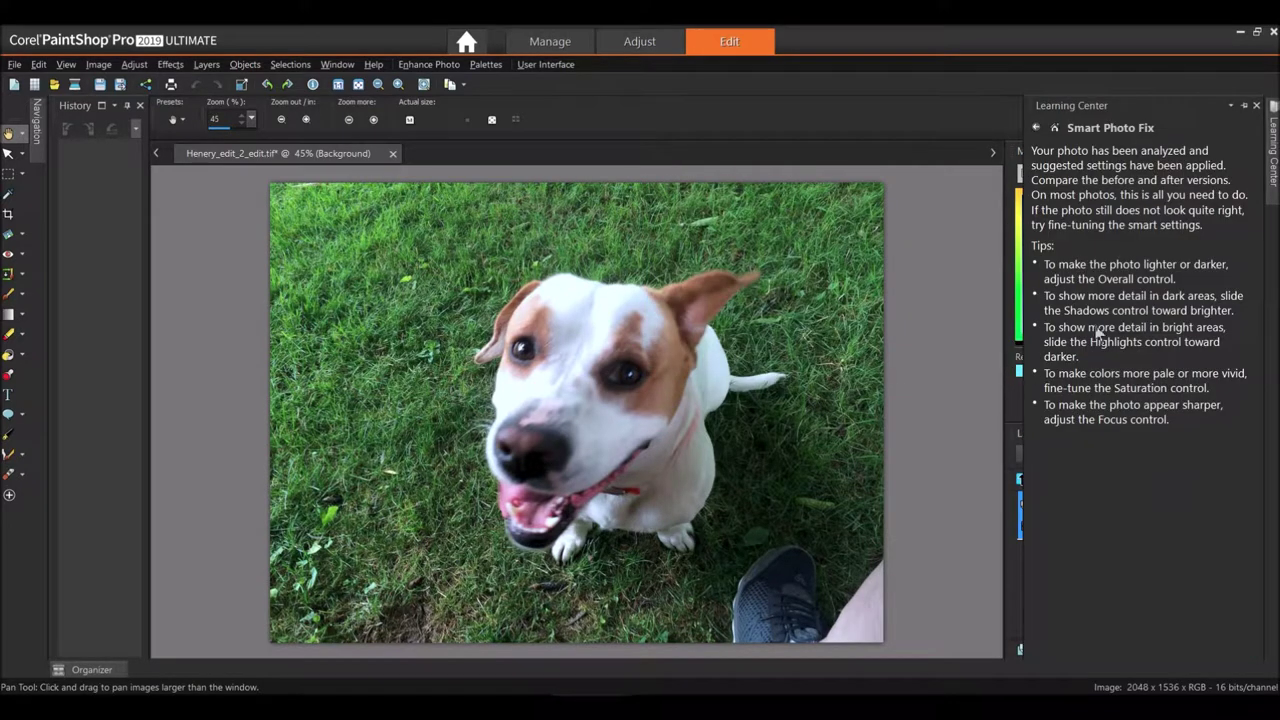
click(1056, 130)
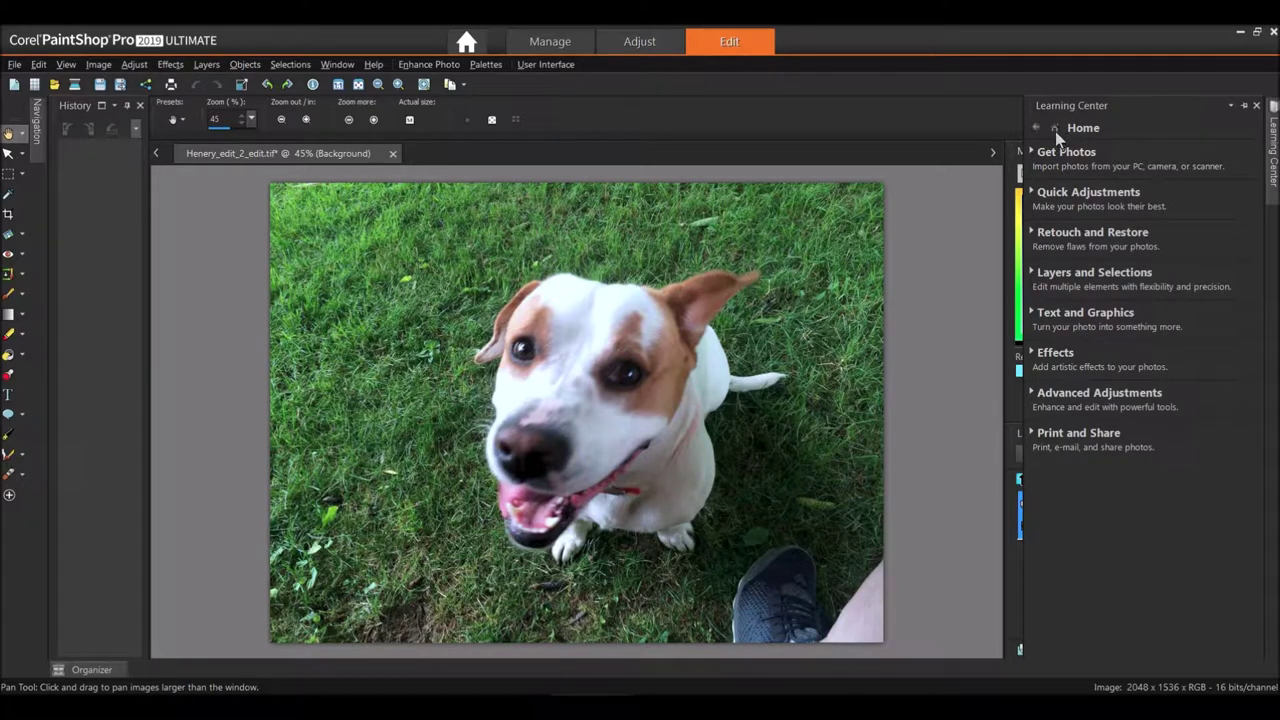
- Open the Retouch and Restore topics in the Learning Center
click(1078, 249)
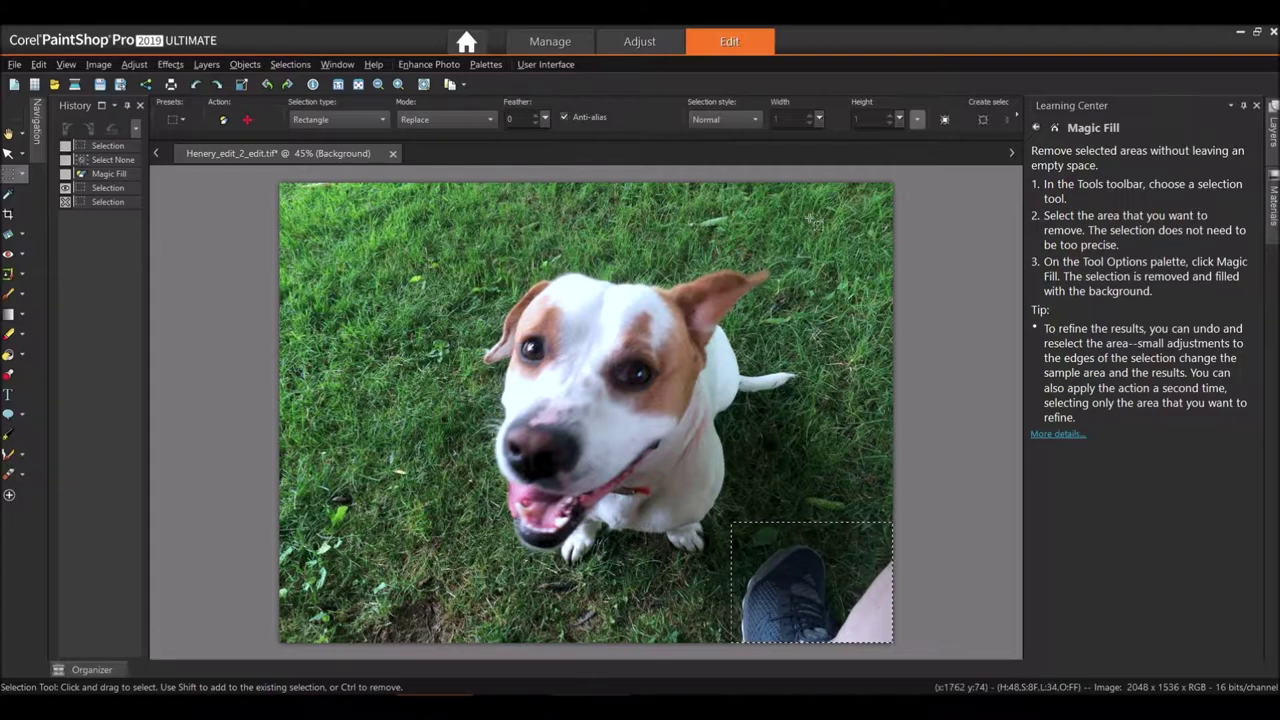
- Use Selections > Select None to clear the rectangular selection around the foot
click(22, 178)
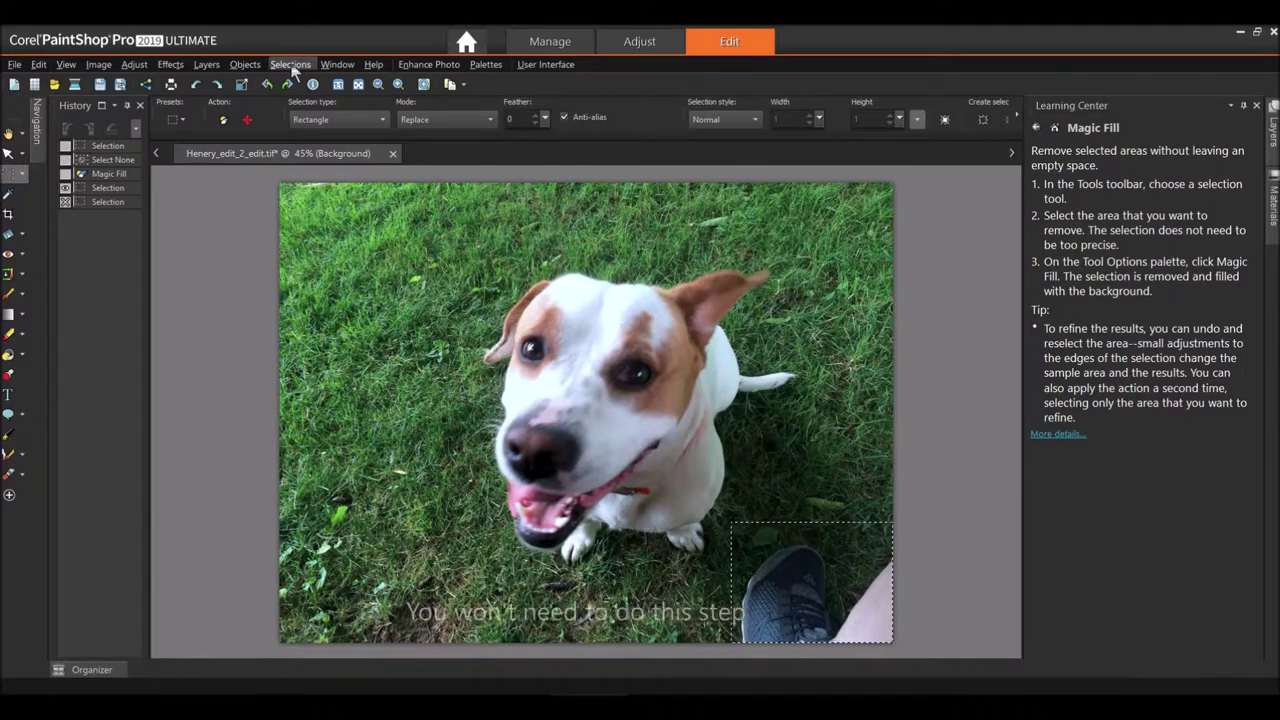
click(290, 64)
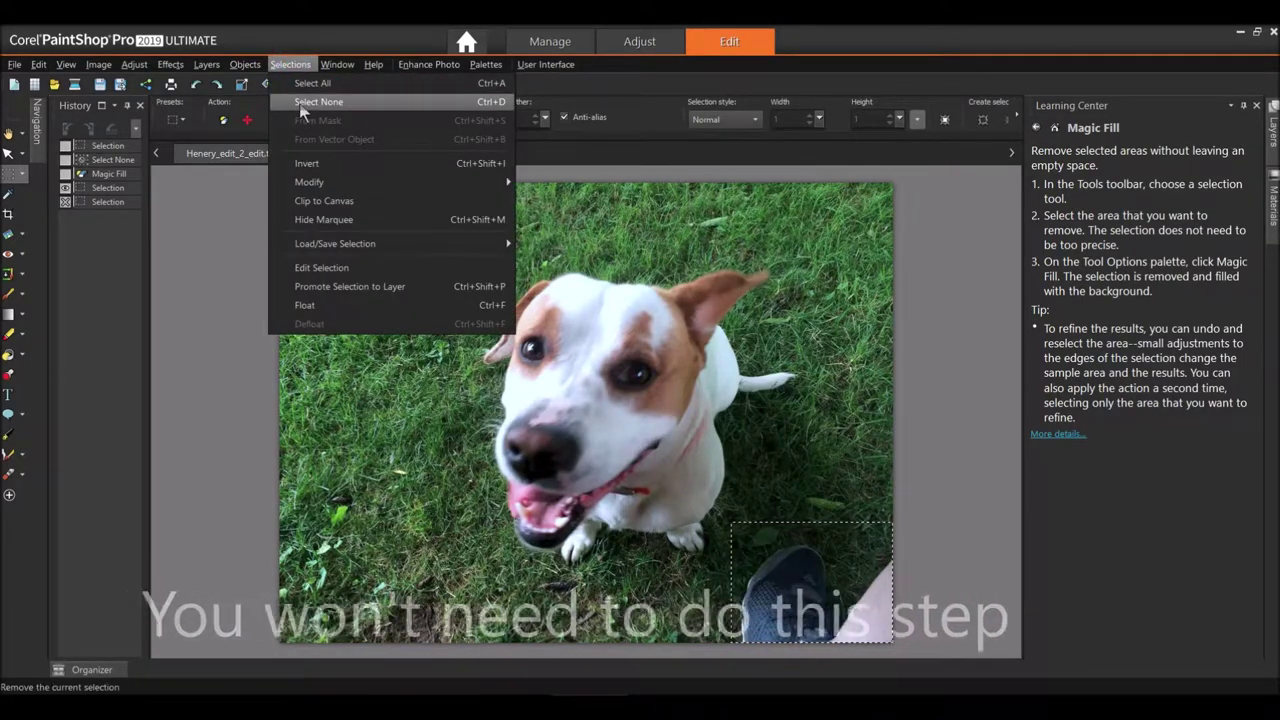
click(310, 102)
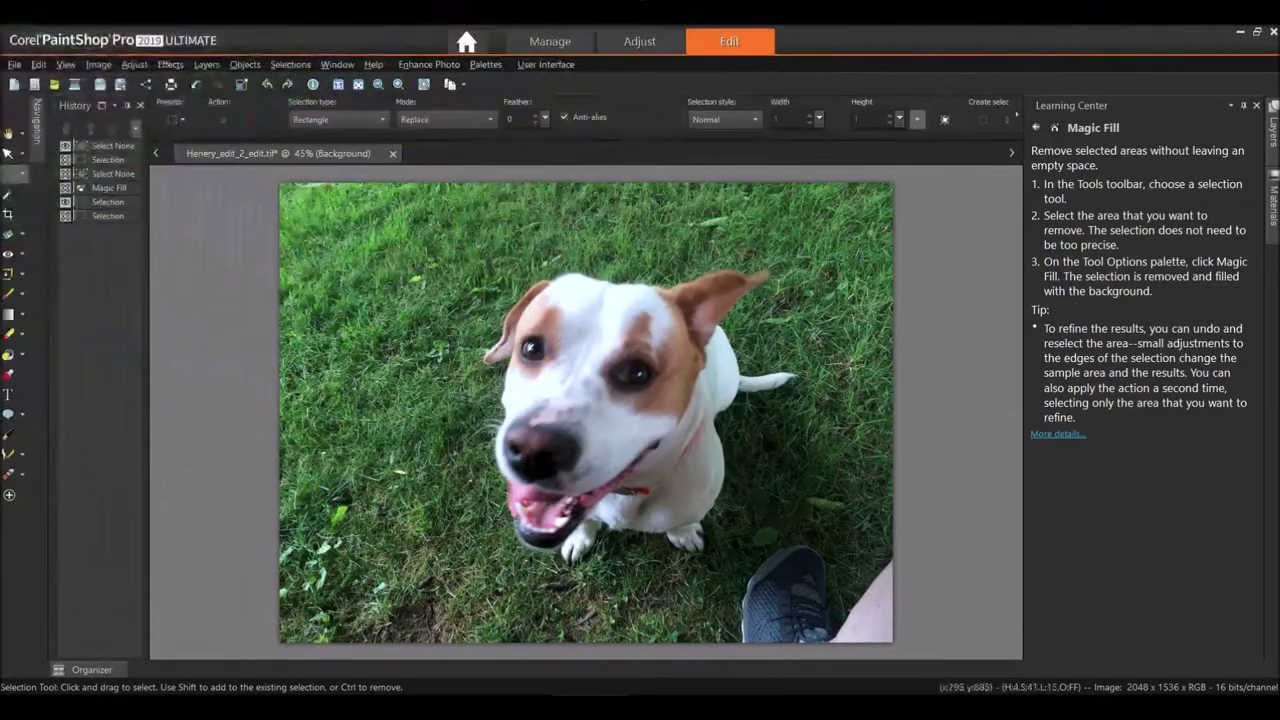
- With the Freehand Selection tool, draw a loose outline around the shoe and leg
click(22, 174)
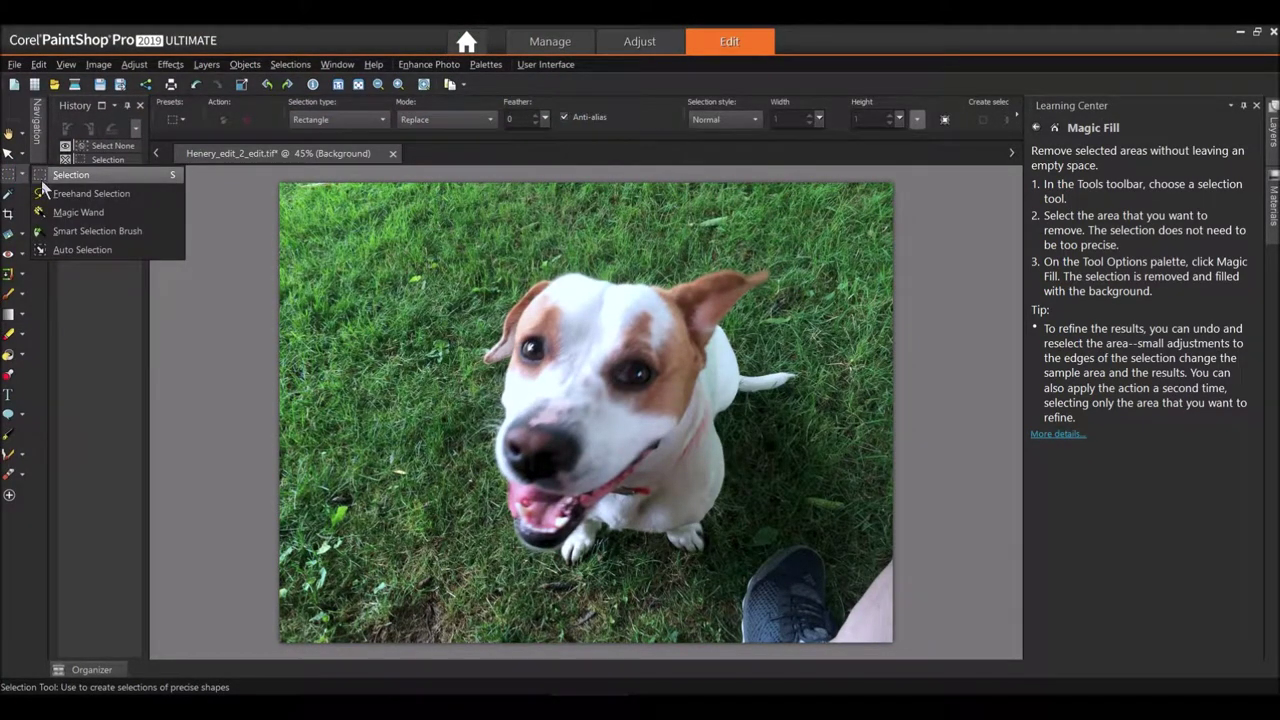
click(62, 194)
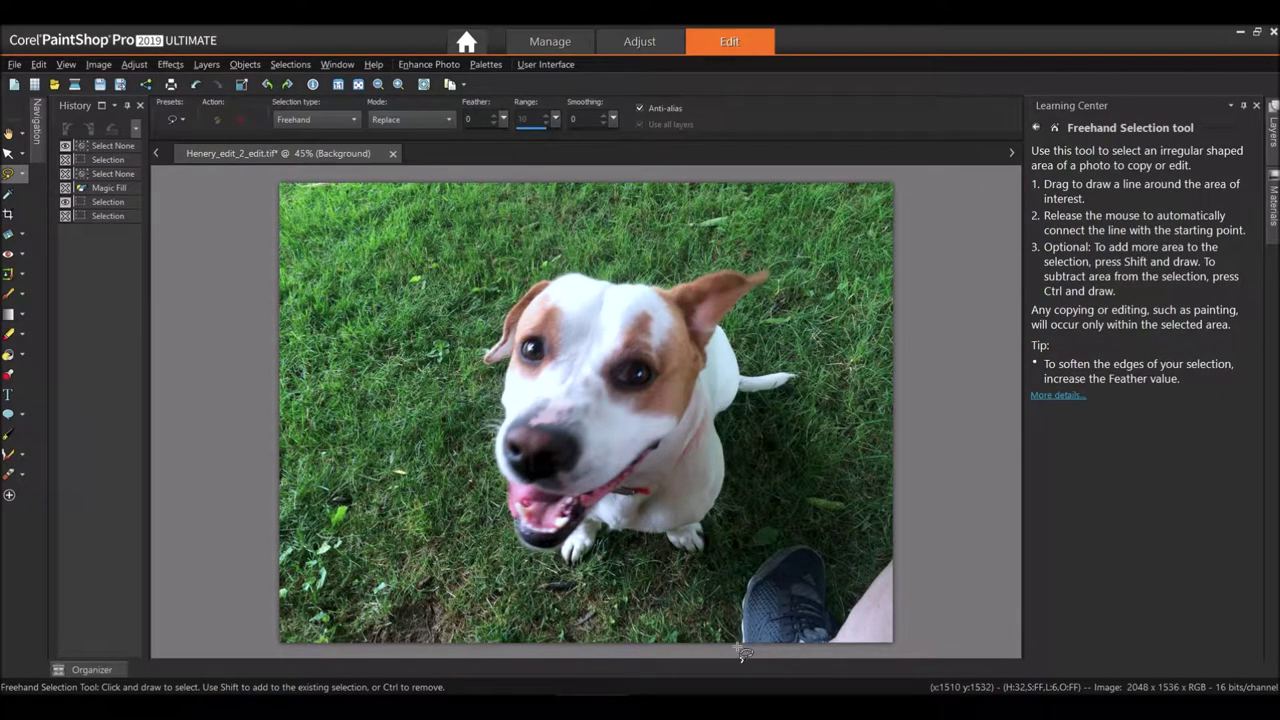
mouse_move(730, 596)
mouse_down()
mouse_move(757, 556)
mouse_move(802, 537)
mouse_move(839, 542)
mouse_move(866, 565)
mouse_move(912, 553)
mouse_move(927, 580)
mouse_move(933, 642)
mouse_move(917, 662)
mouse_move(737, 668)
mouse_up()
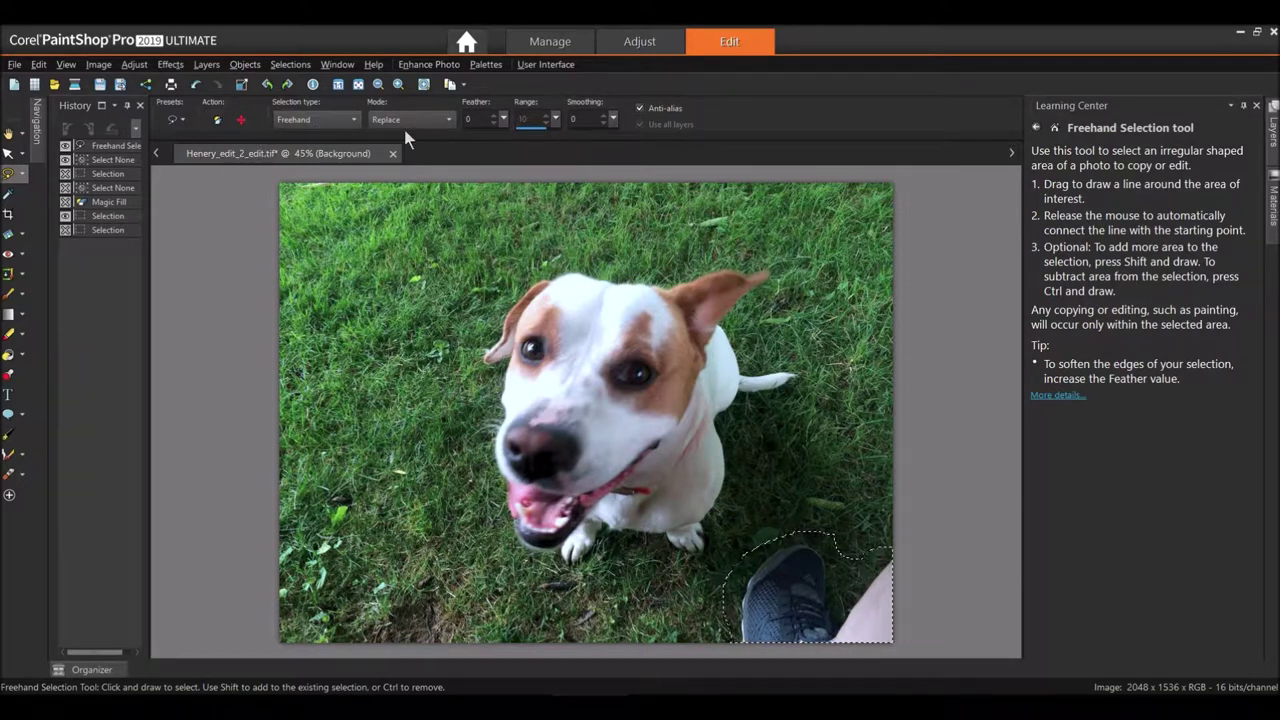
- Magic Fill the selected shoe and leg area with surrounding grass, then deselect
click(216, 122)
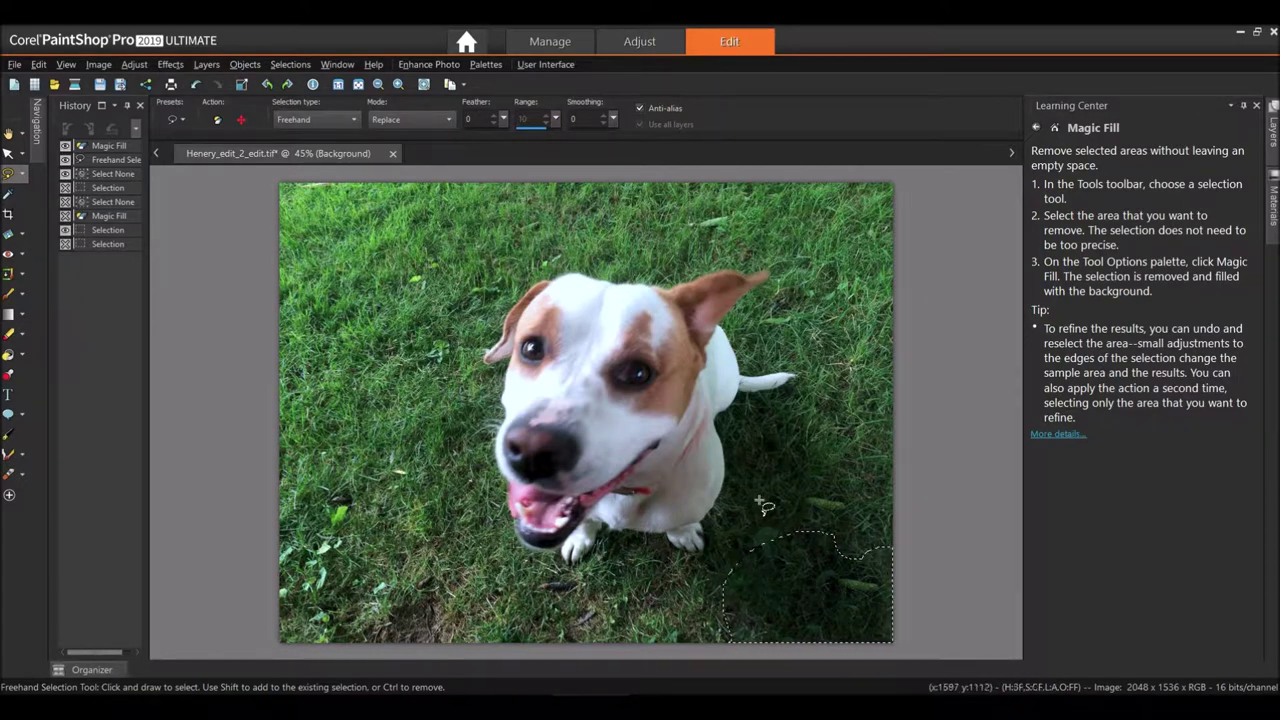
click(290, 64)
click(298, 102)
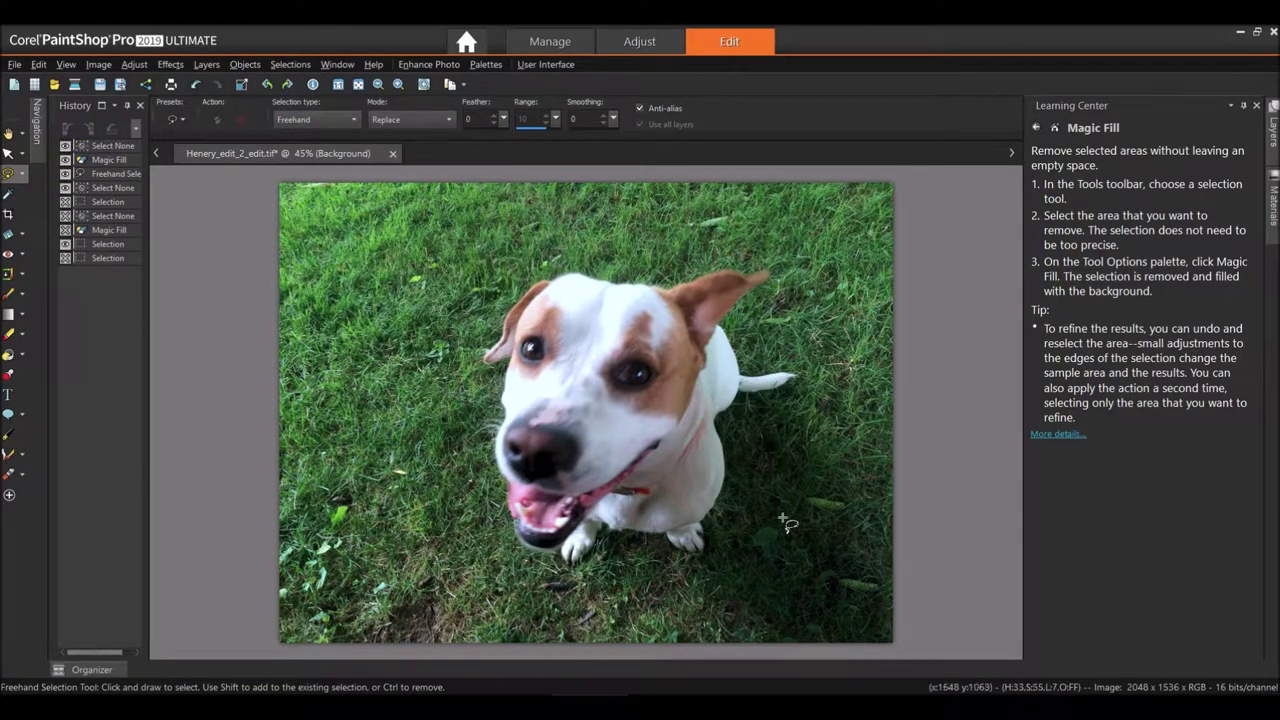
- Lasso the small dark spot in the lower-right grass and Magic Fill it with grass
mouse_move(827, 561)
mouse_down()
mouse_move(824, 594)
mouse_move(838, 614)
mouse_move(880, 621)
mouse_move(882, 584)
mouse_up()
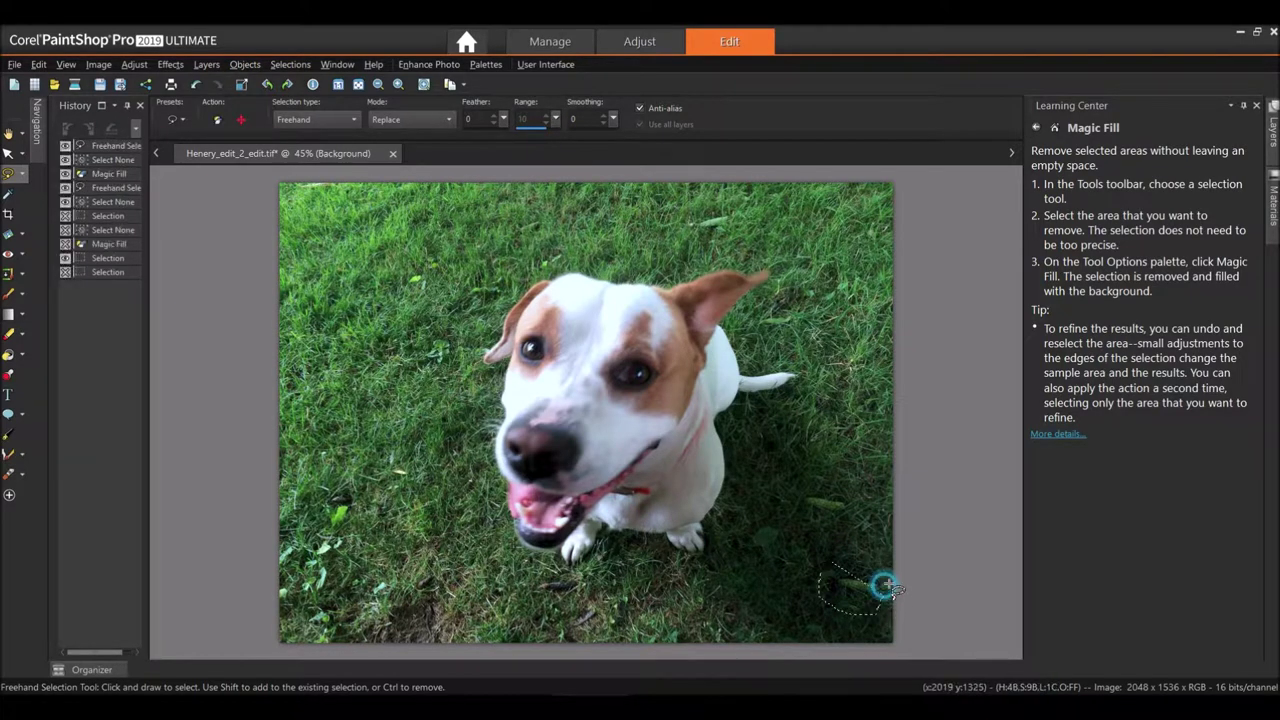
key(ctrl+d)
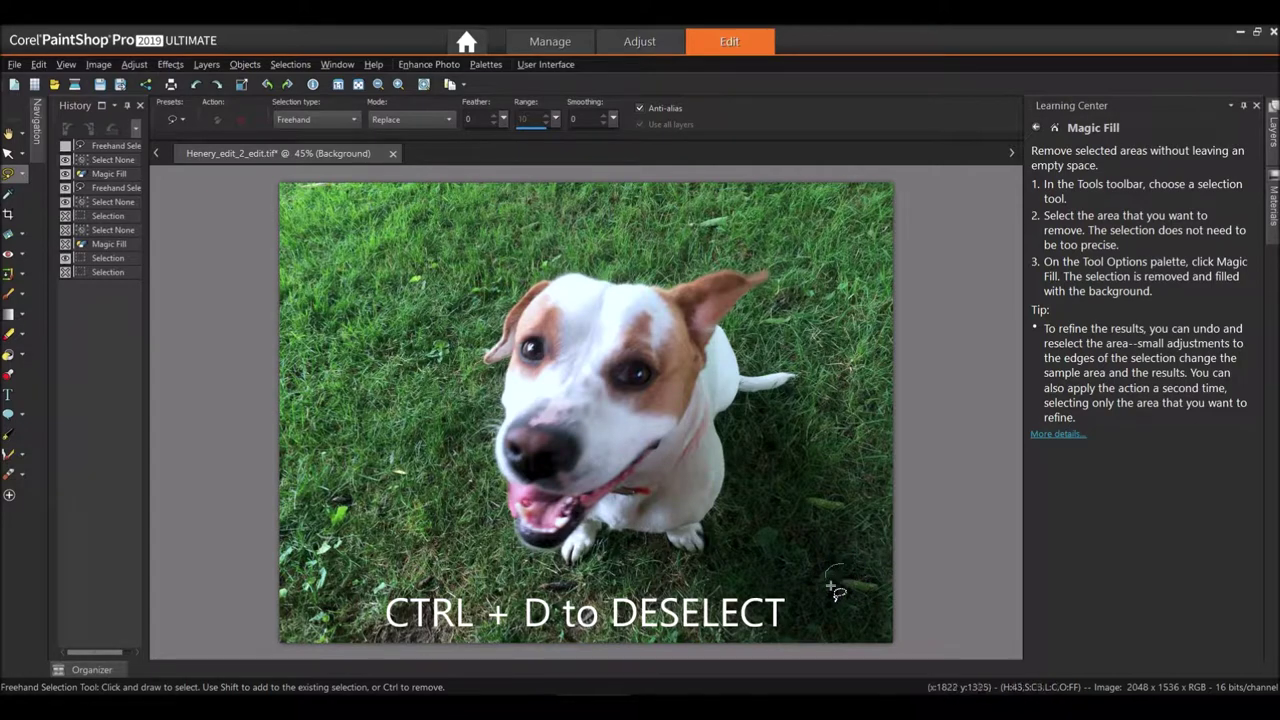
mouse_move(830, 586)
mouse_down()
mouse_move(866, 602)
mouse_move(893, 587)
mouse_move(878, 570)
mouse_move(846, 575)
mouse_up()
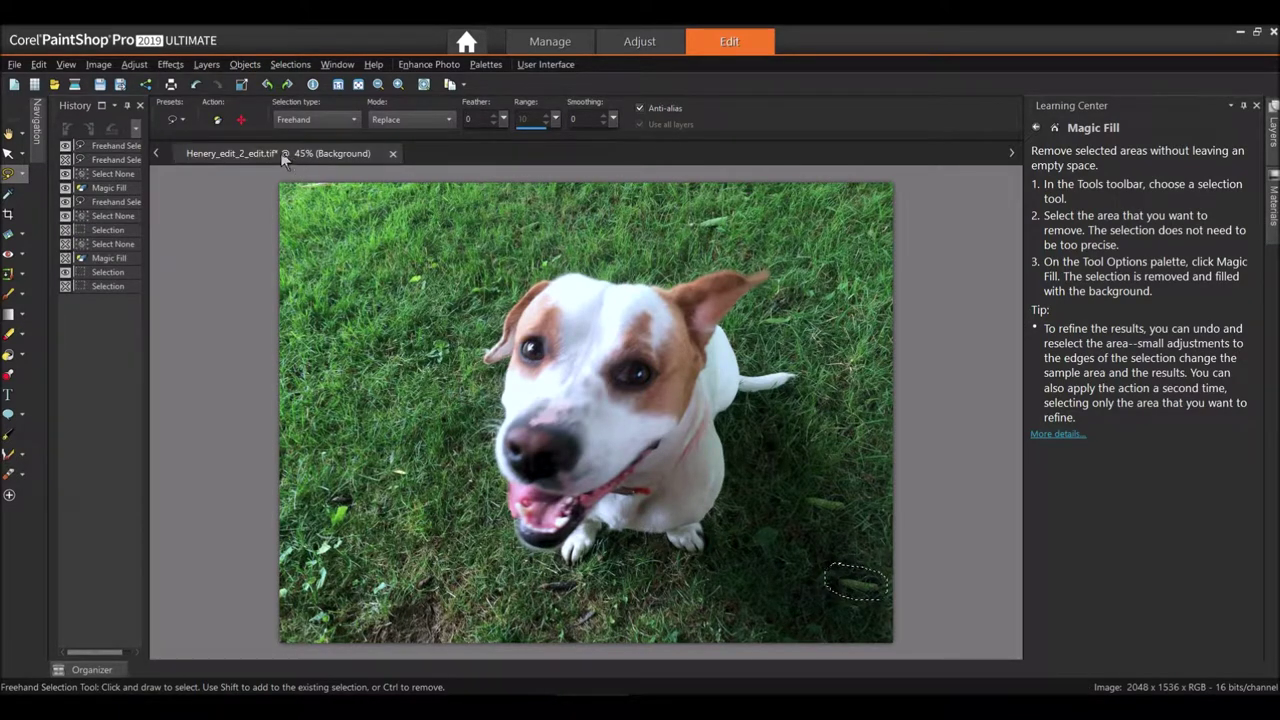
click(224, 121)
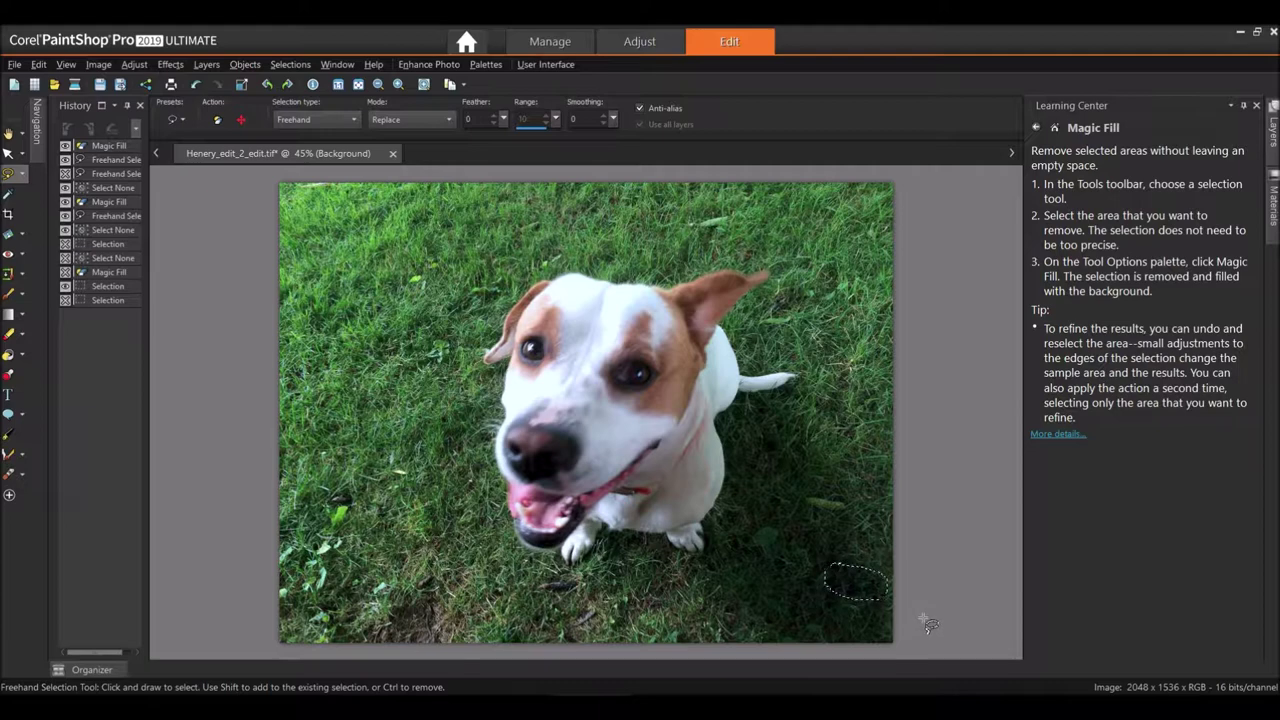
key(ctrl)
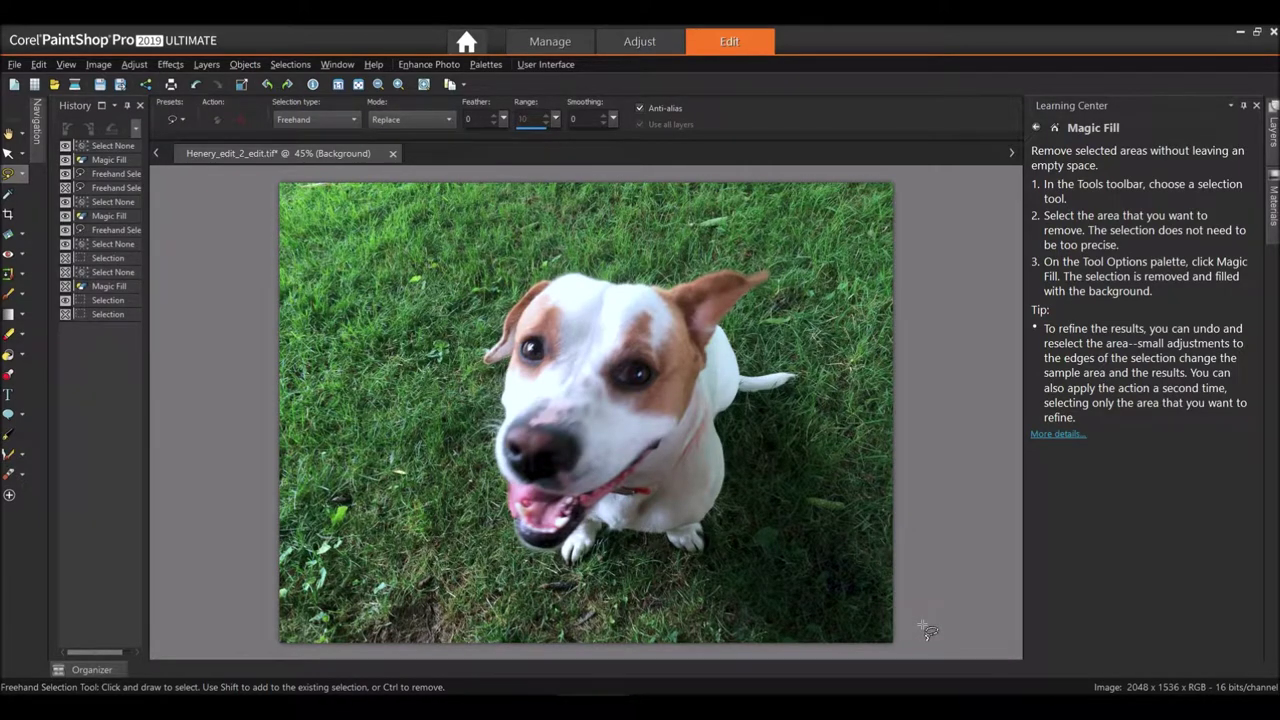
scroll(933, 632, up, 1)
- Zoom the canvas to 100% over the lower-right grass to inspect the fill
scroll(880, 620, down, 2)
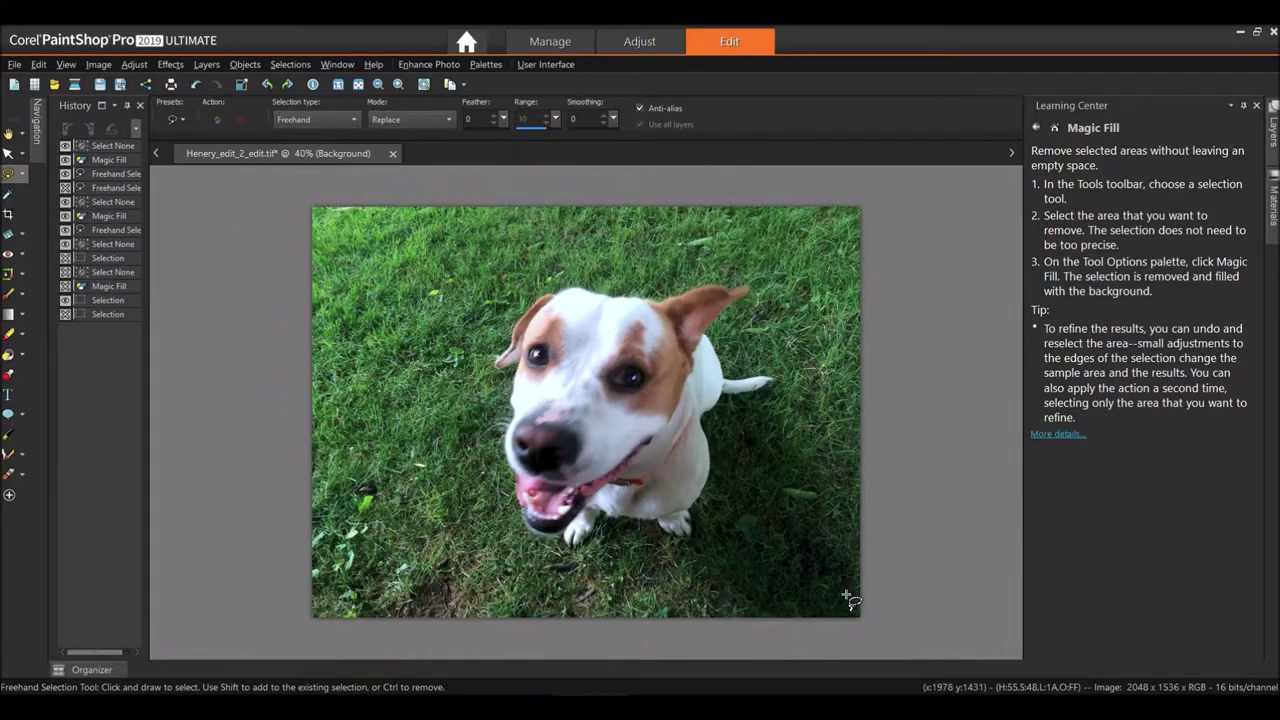
scroll(840, 610, up, 1)
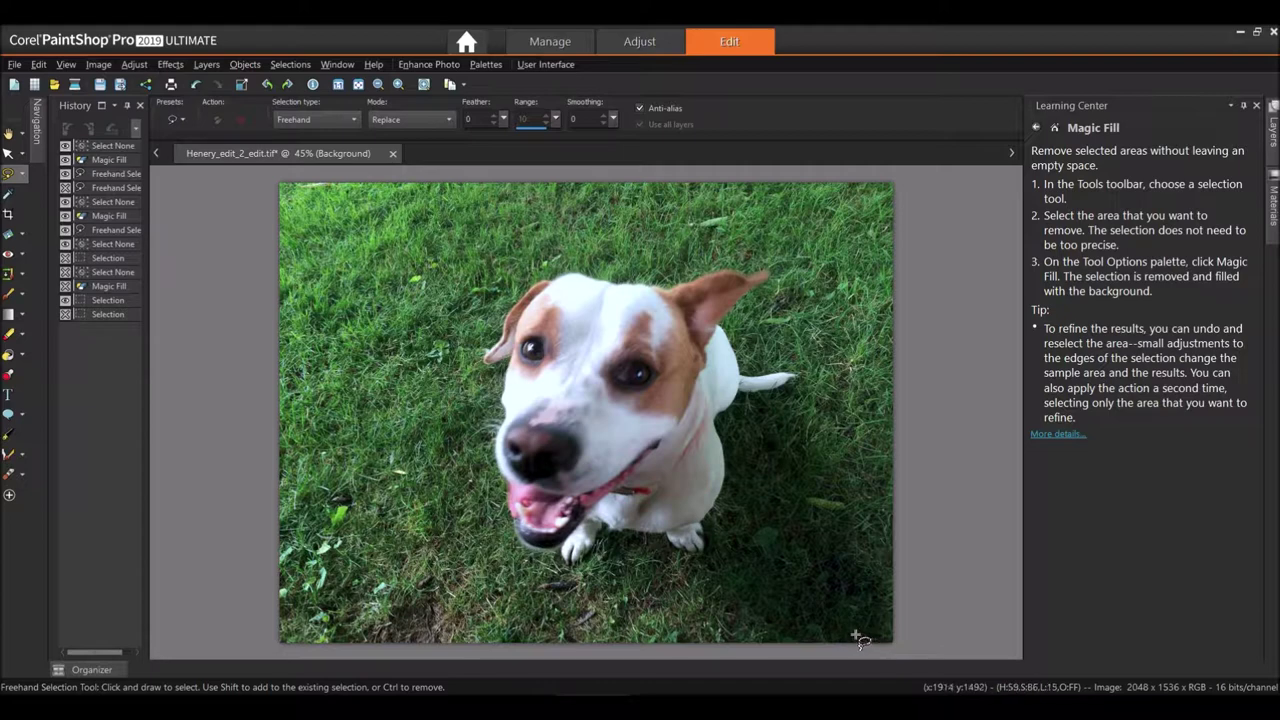
scroll(818, 624, up, 2)
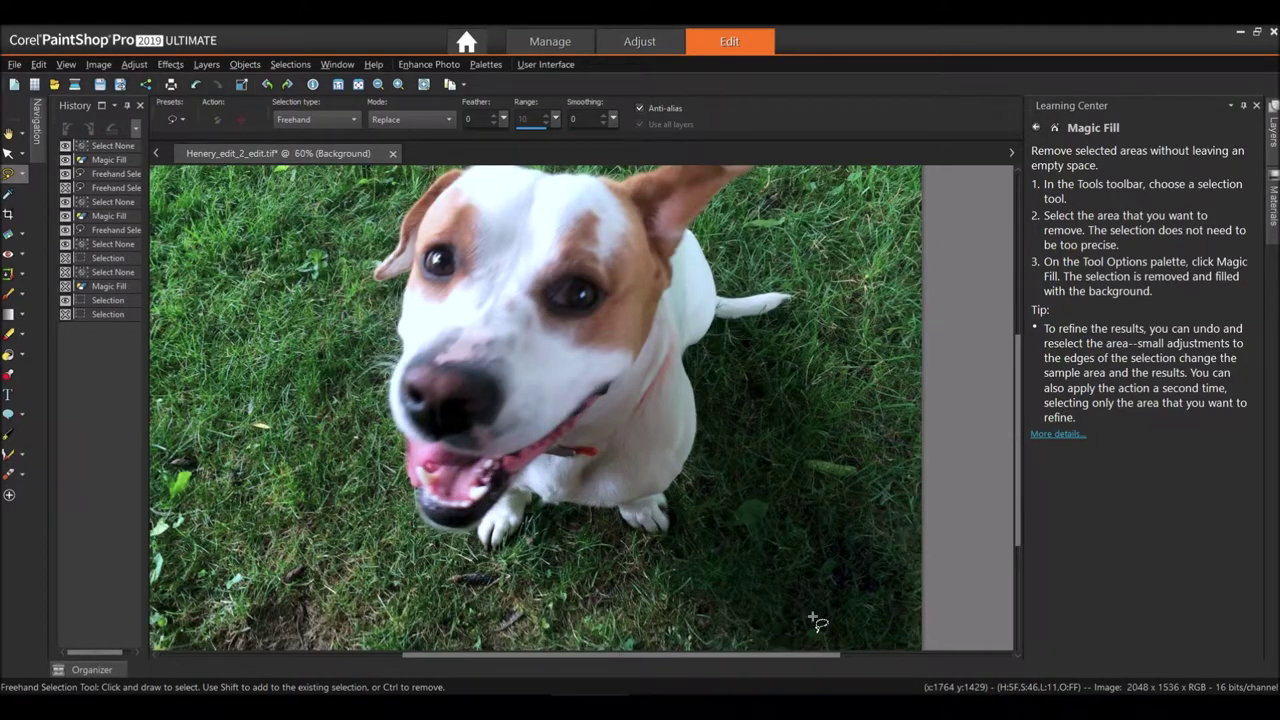
scroll(818, 624, up, 2)
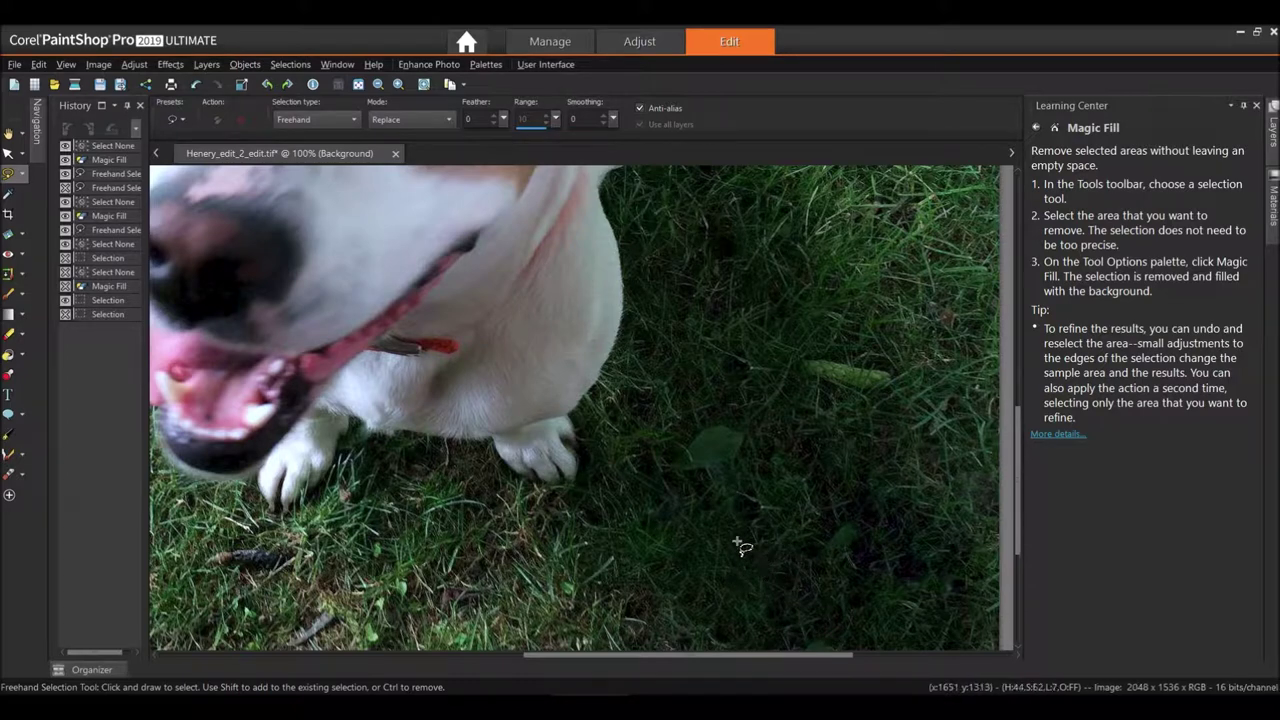
key(a)
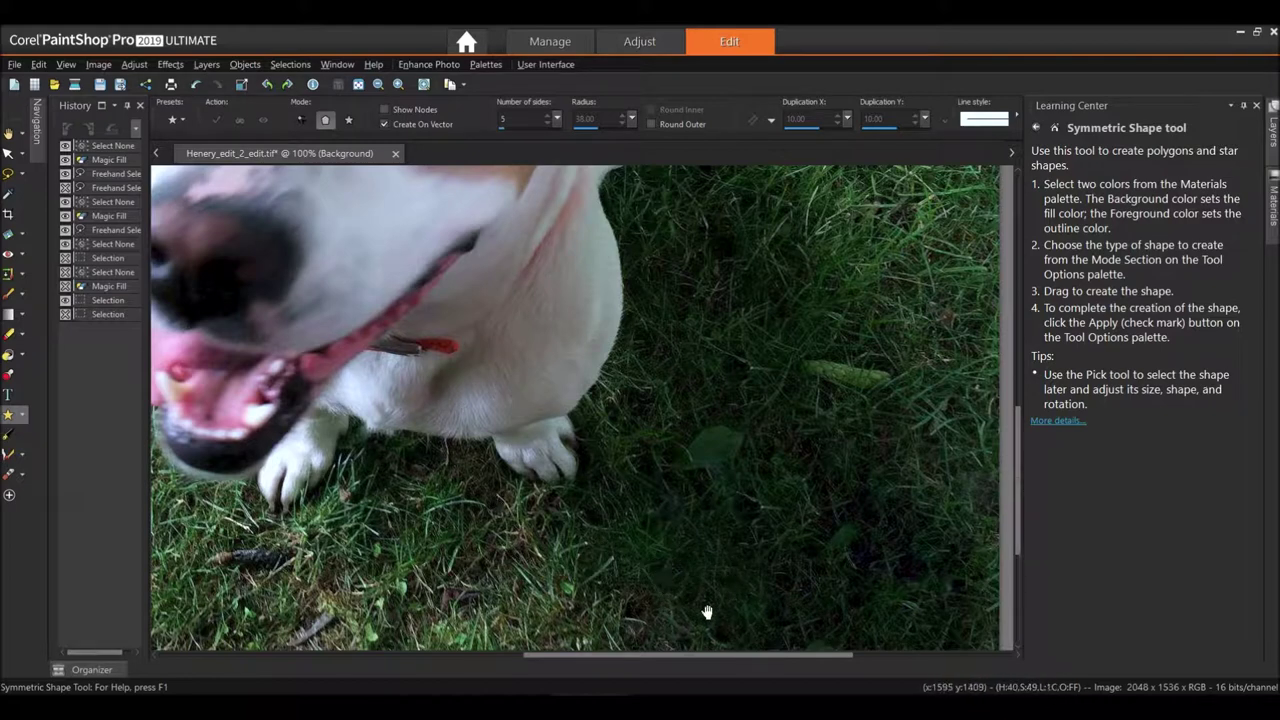
- Pan and zoom out, then fit the whole dog photo to the window
drag(706, 609, 641, 519)
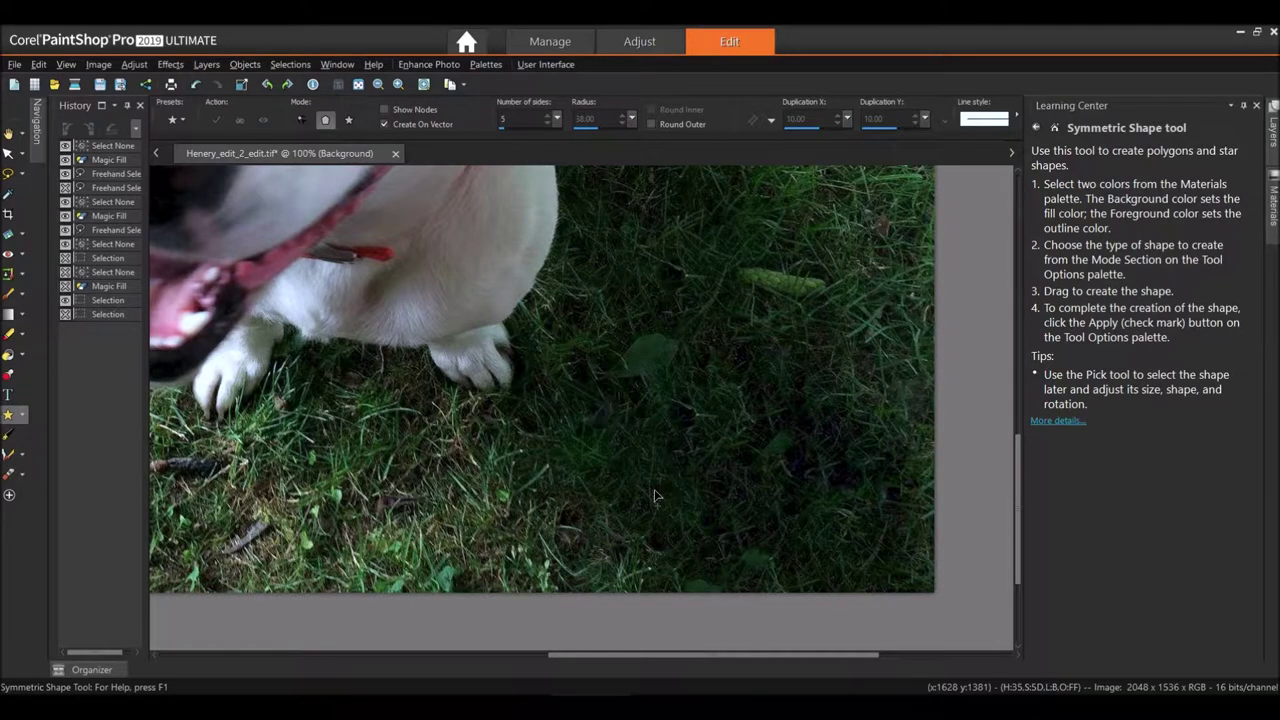
scroll(655, 495, down, 1)
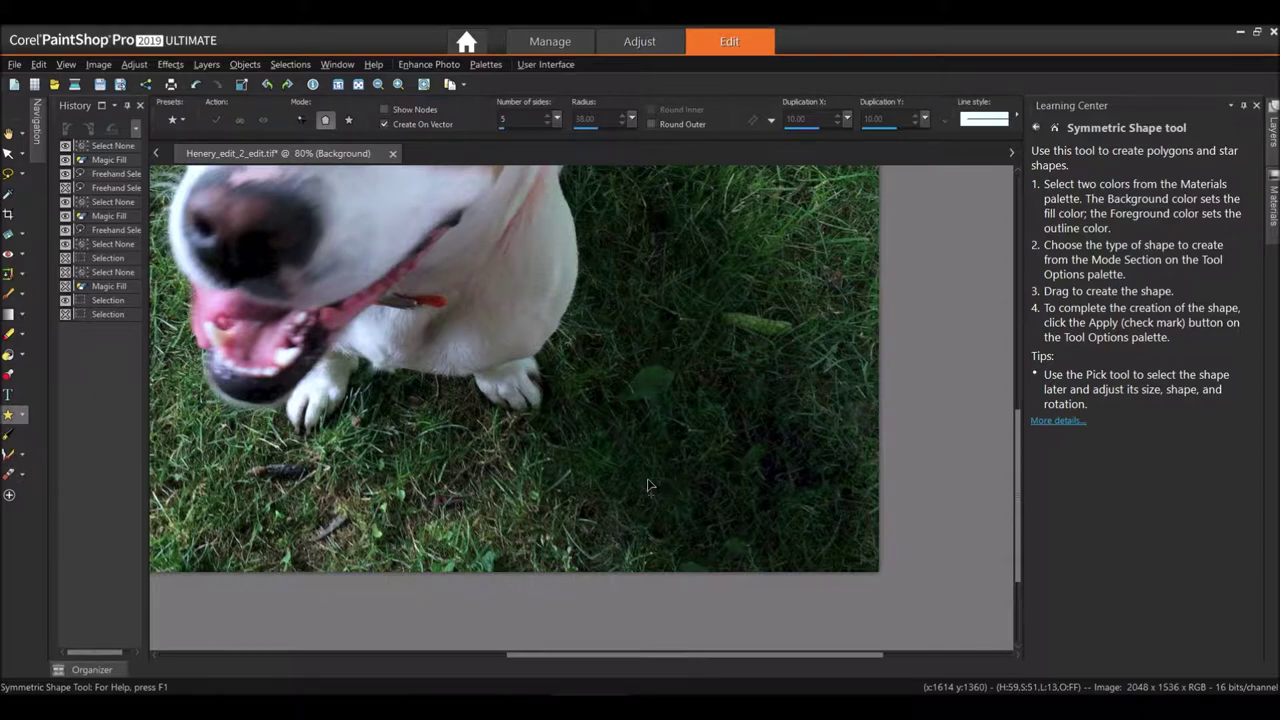
scroll(648, 486, down, 1)
scroll(611, 434, down, 1)
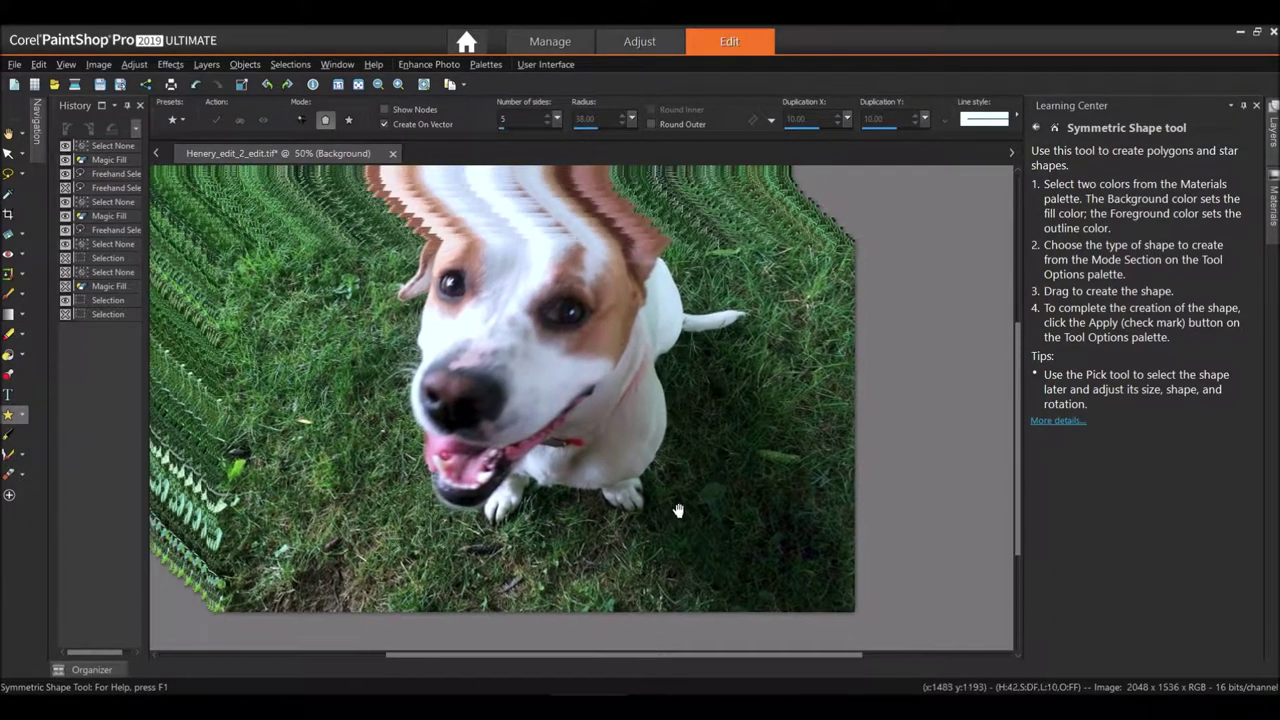
click(358, 86)
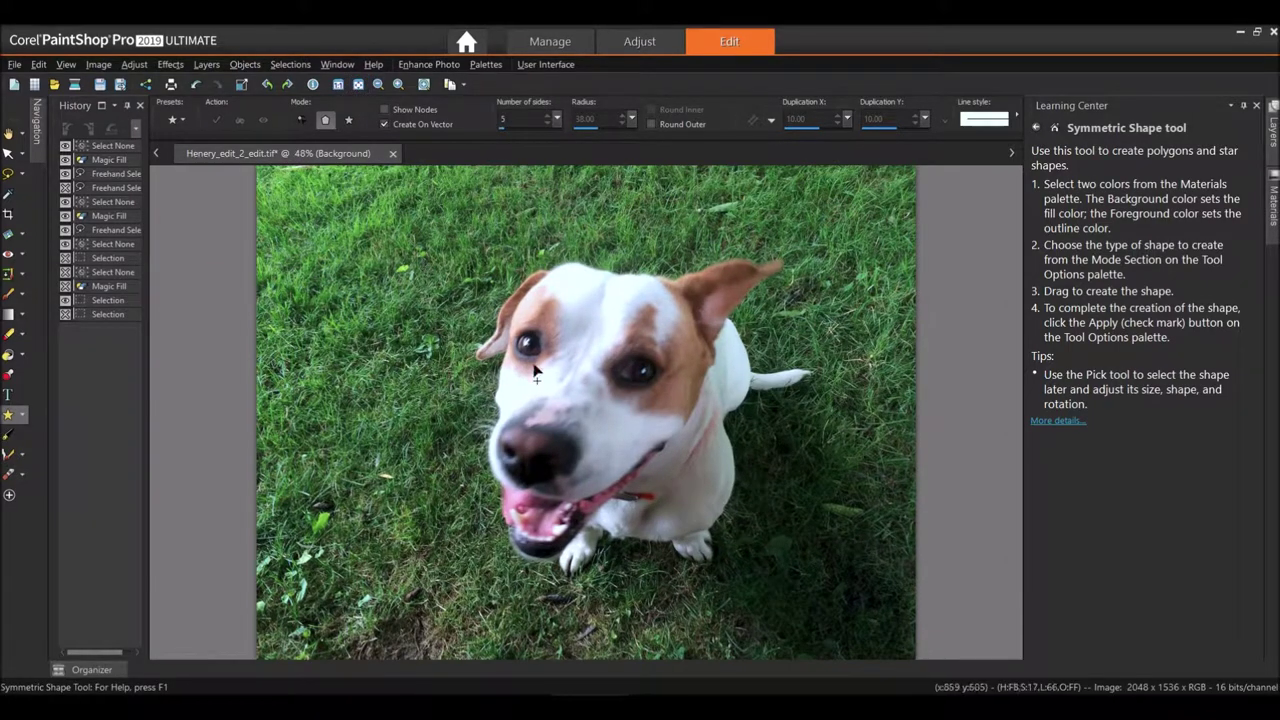